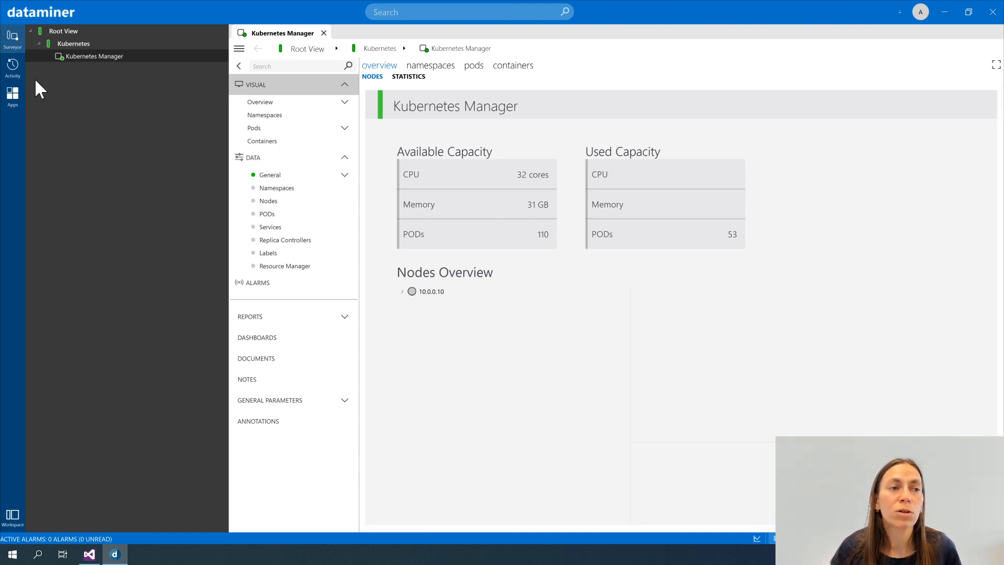
Step: Open Protocols & Templates and inspect version 1.2.1.1 of the Kubernetes Manager protocol, ending with its production version selected
left_click(11, 97)
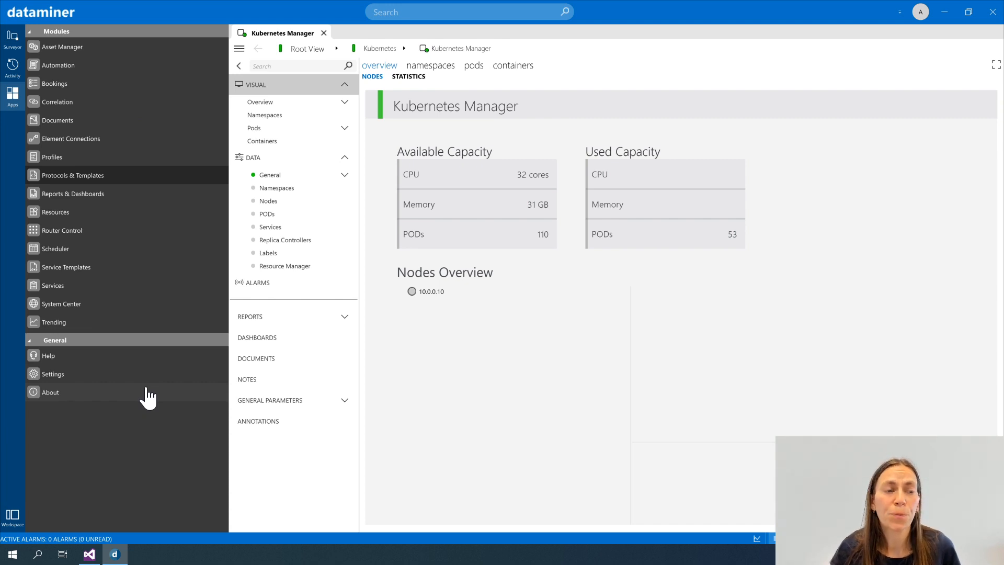
left_click(82, 183)
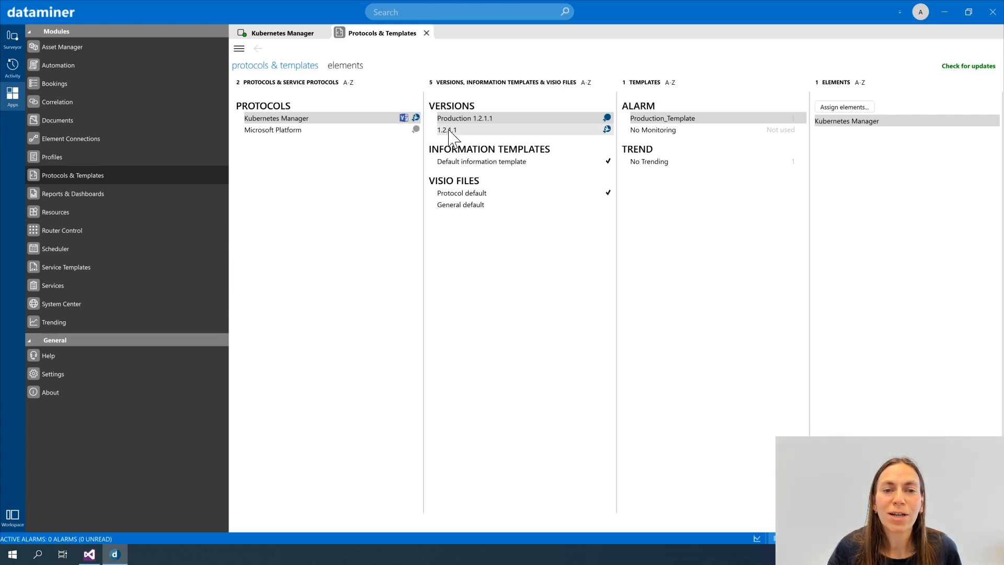
left_click(449, 130)
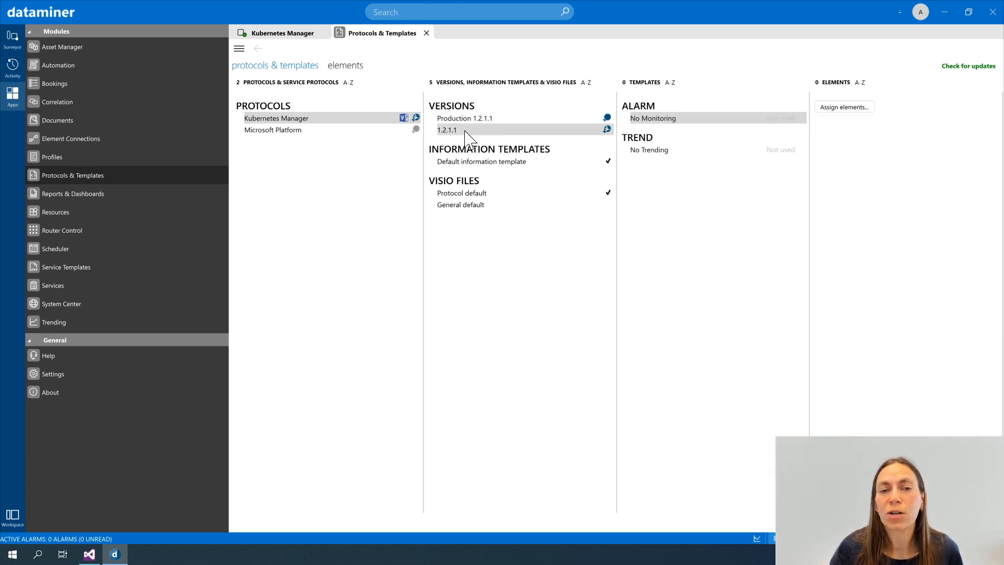
right_click(465, 131)
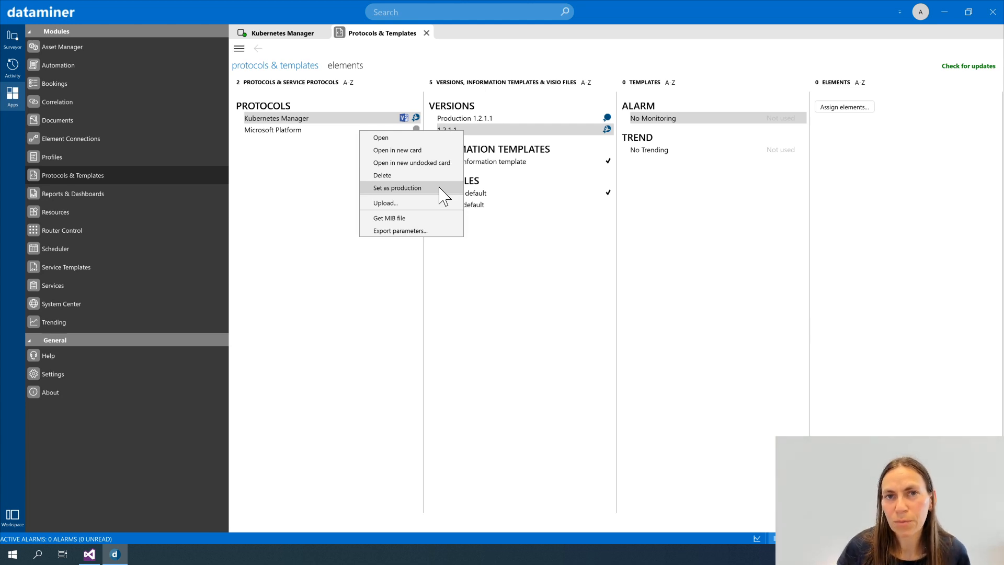
left_click(473, 121)
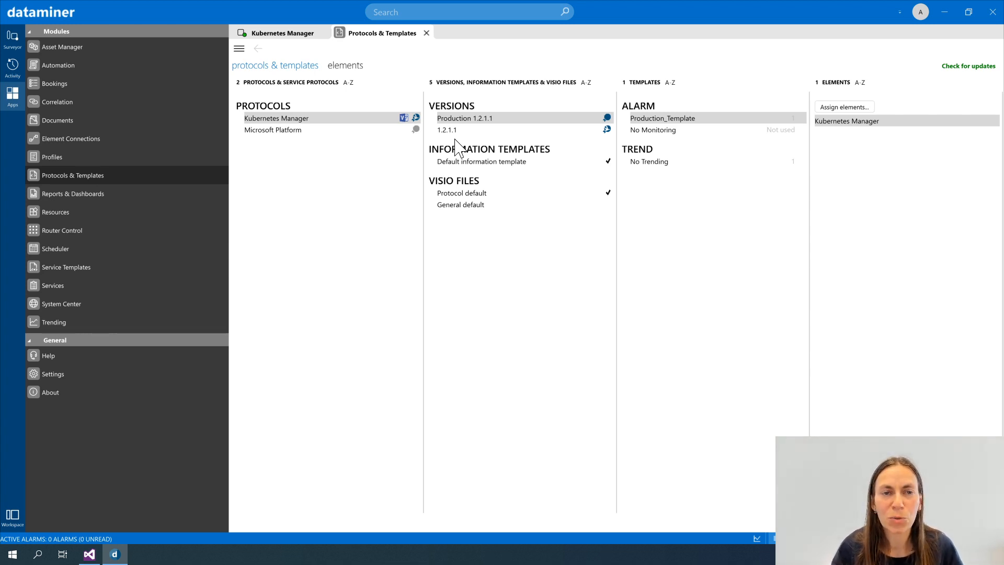
Step: Undock the Protocols & Templates card, narrow it, upload Kubernetes Manager_Protocol.xml from the desktop, and close the card
right_click(390, 33)
left_click(359, 40)
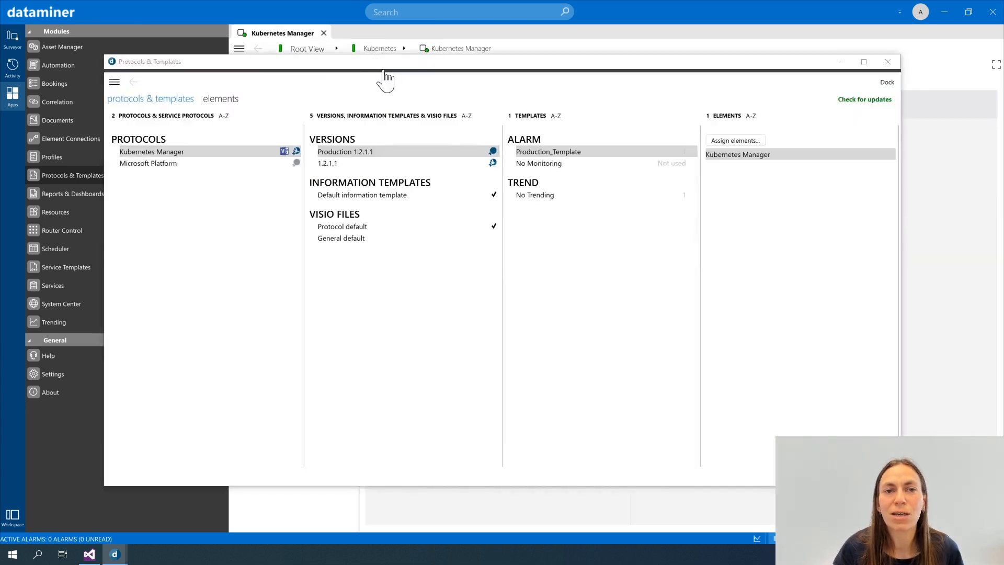
left_click_drag(899, 163, 531, 163)
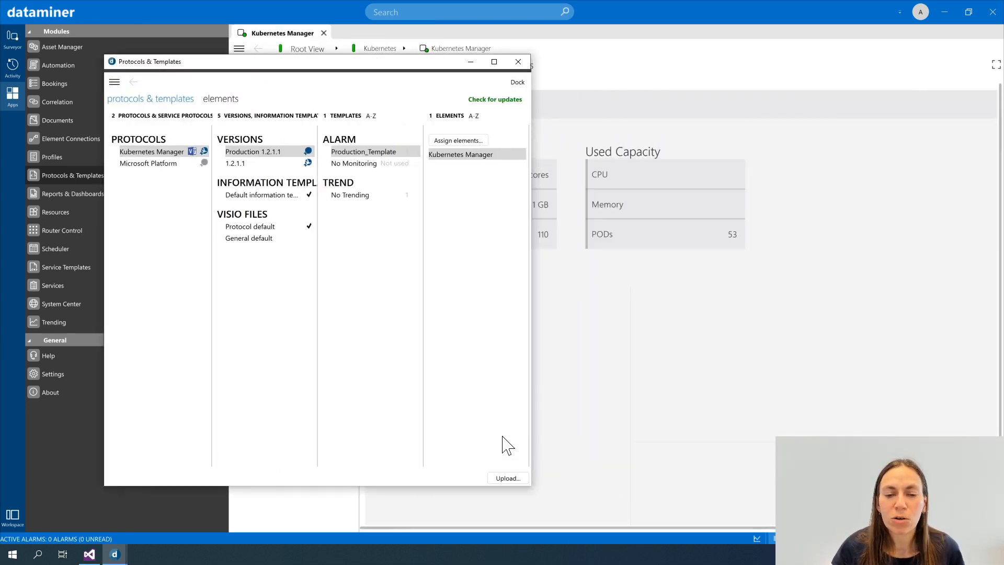
left_click(510, 483)
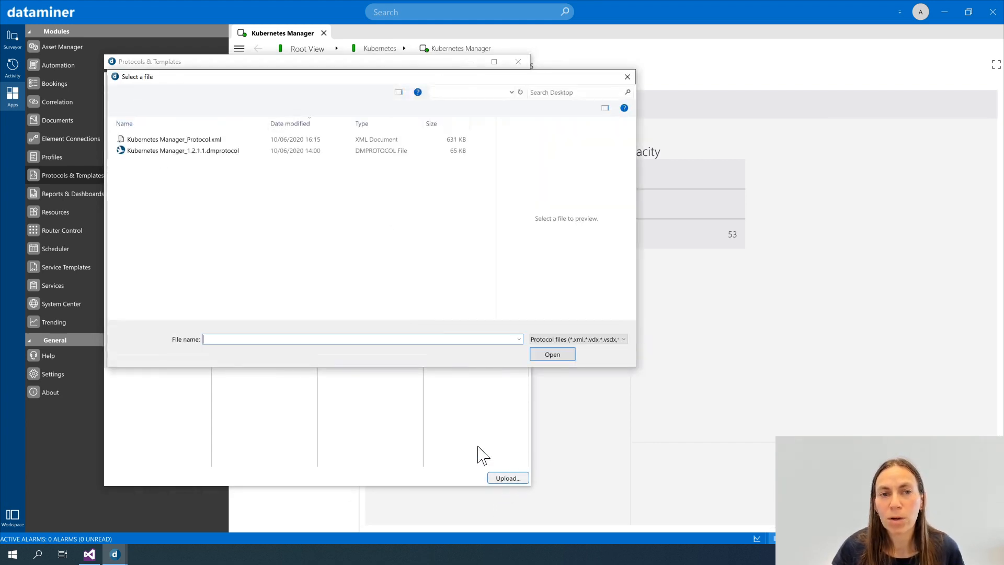
left_click_drag(337, 81, 565, 98)
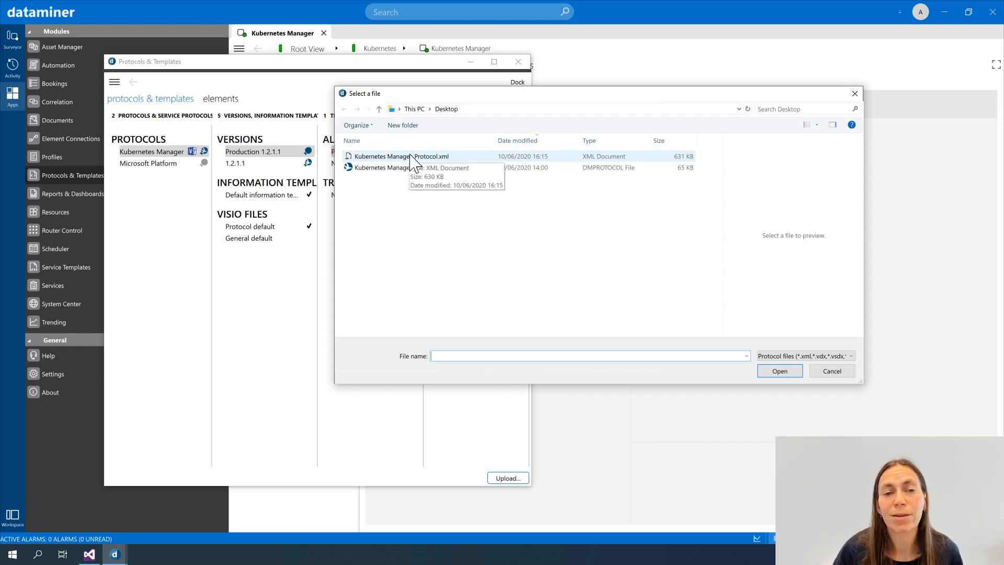
double_click(363, 157)
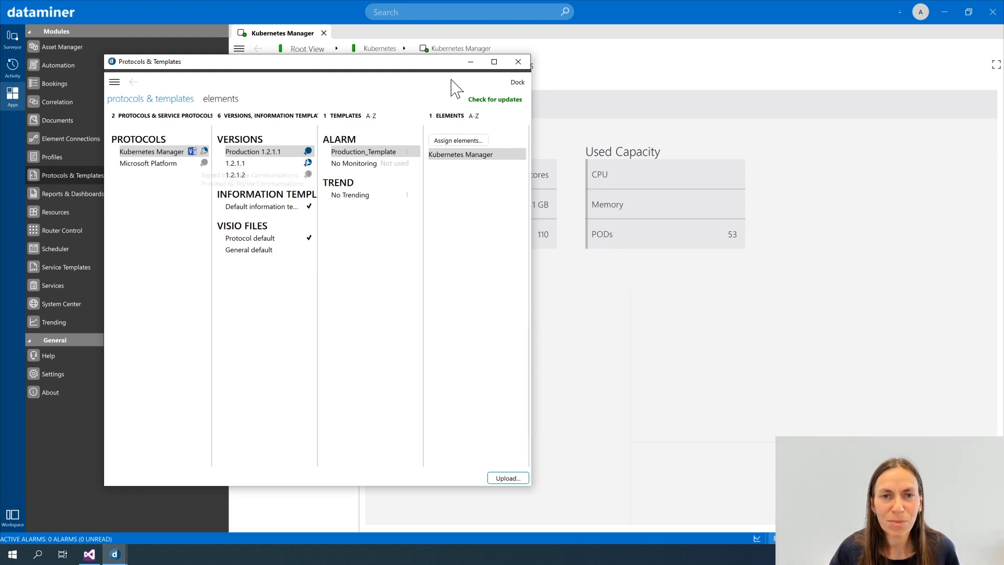
left_click(517, 62)
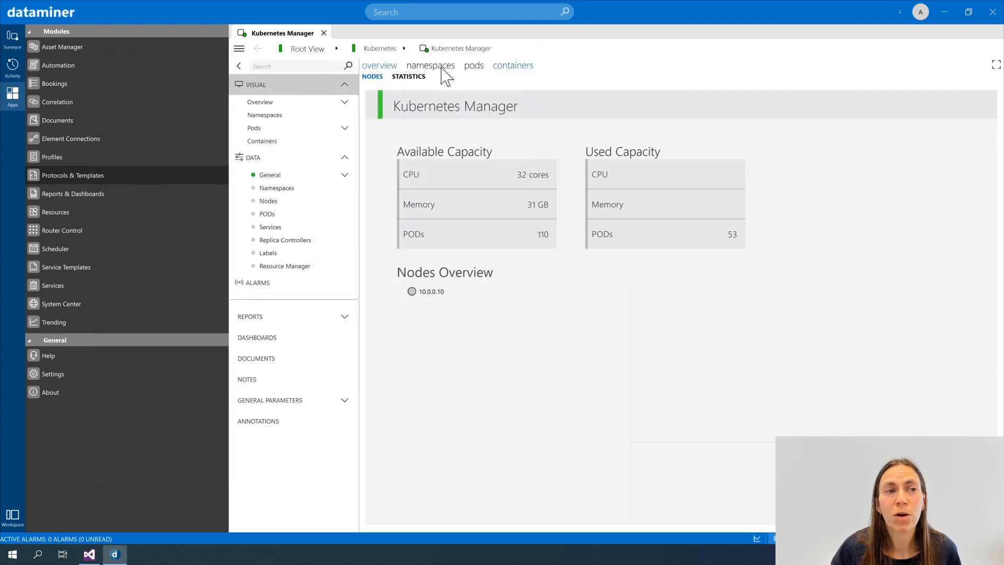
Step: Create a new view named "test dev" directly under the Root View in the Surveyor
left_click(7, 45)
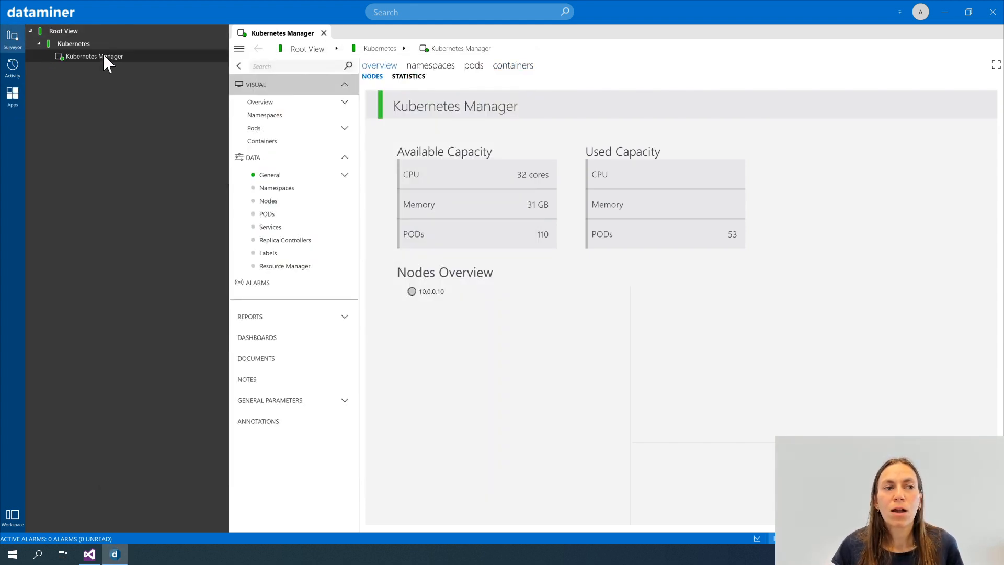
right_click(69, 33)
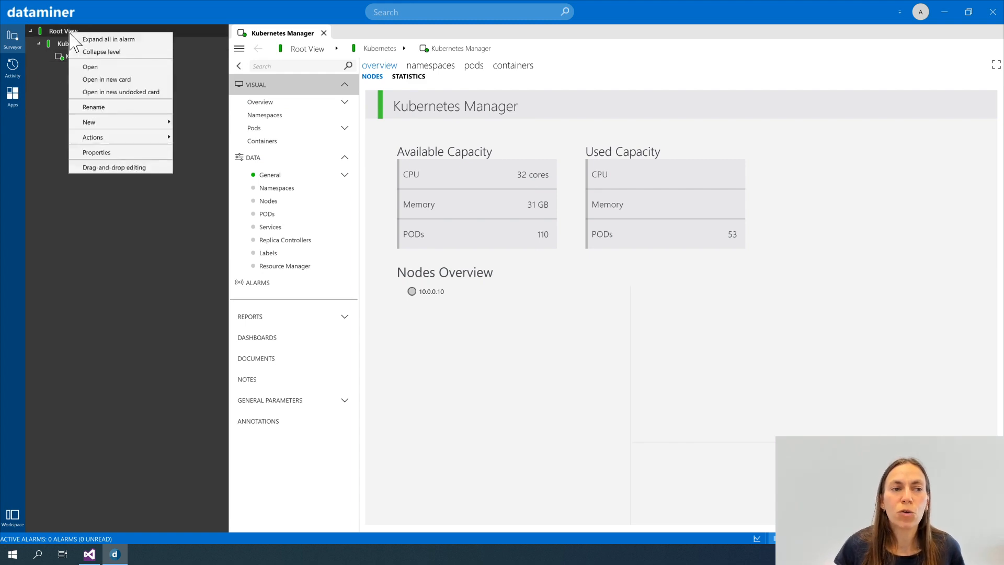
mouse_move(115, 126)
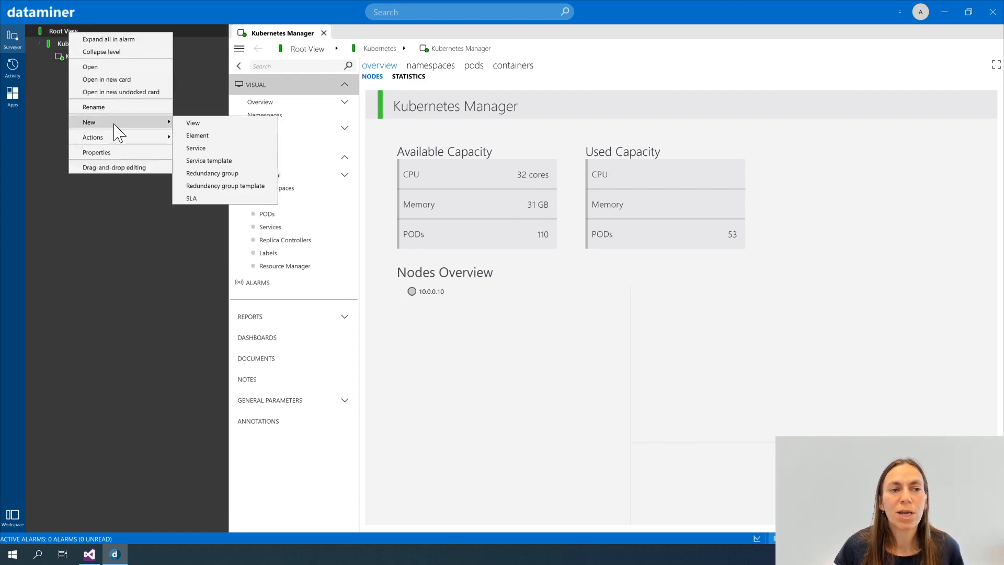
left_click(212, 123)
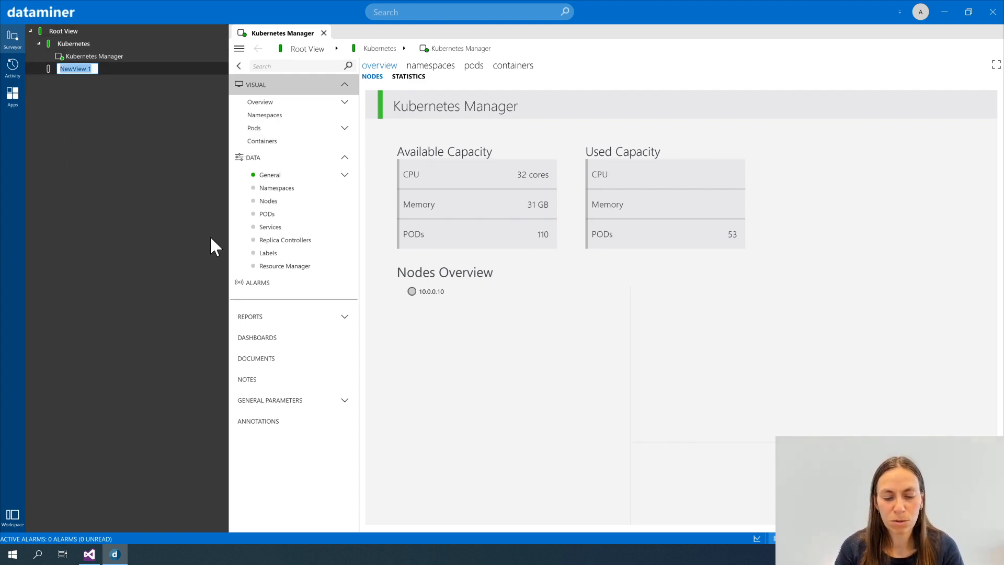
type("test dev")
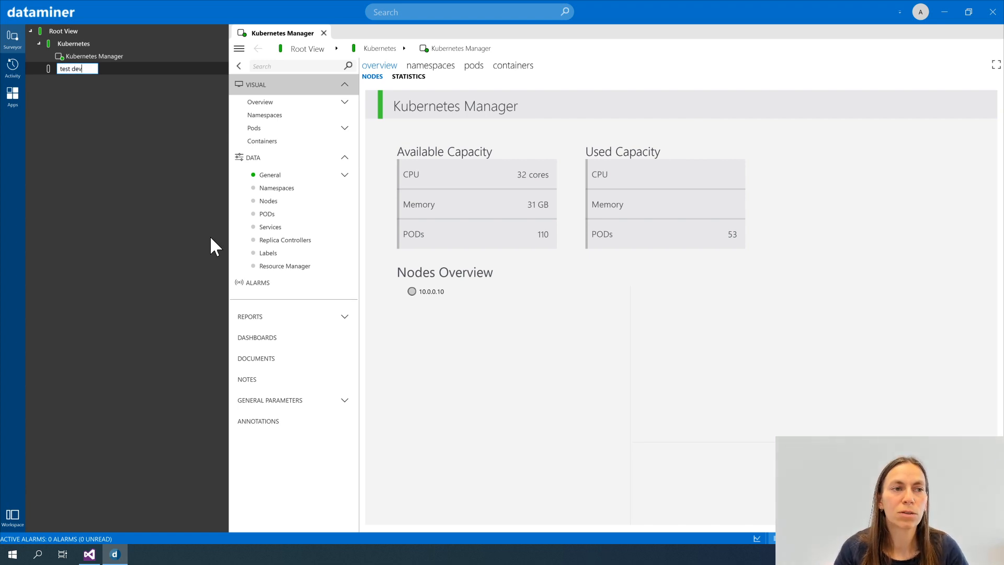
key("Return")
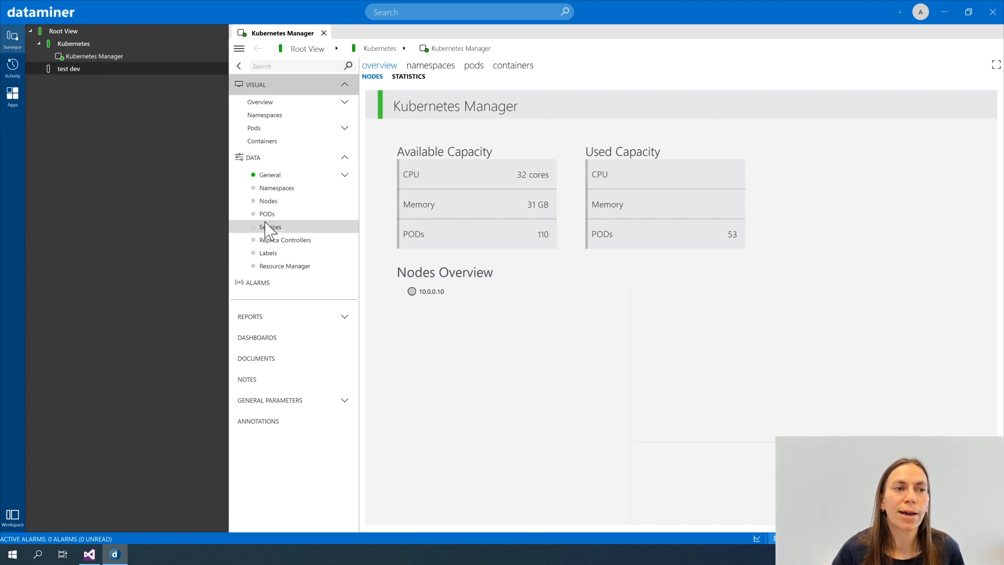
Step: Start a new element in the "test dev" view and name it "test"
right_click(92, 70)
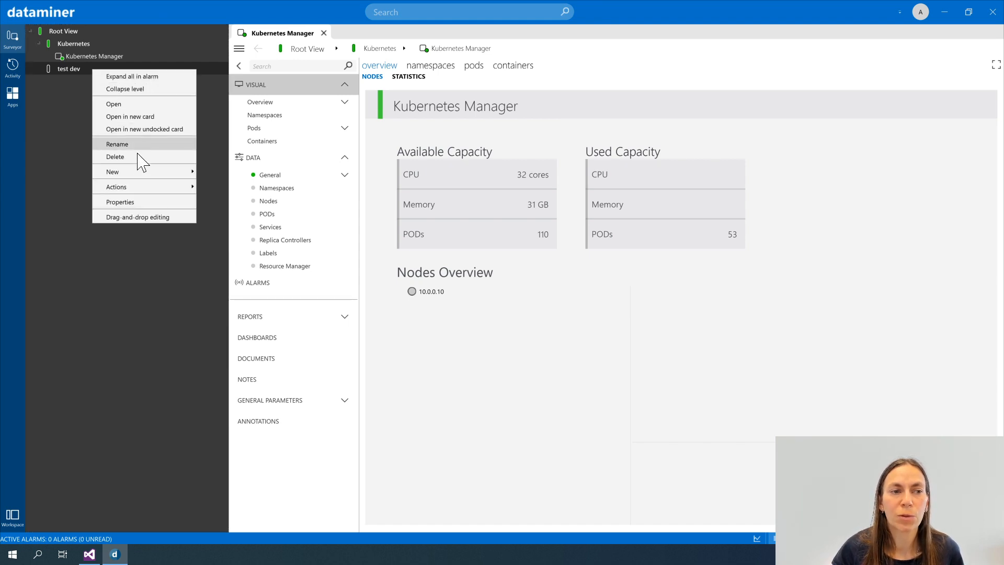
mouse_move(141, 174)
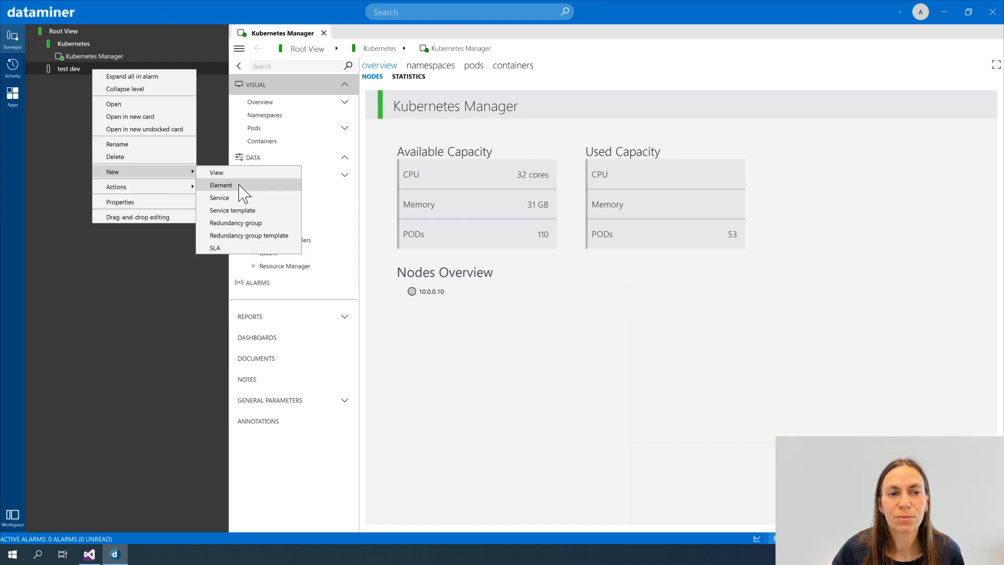
left_click(241, 186)
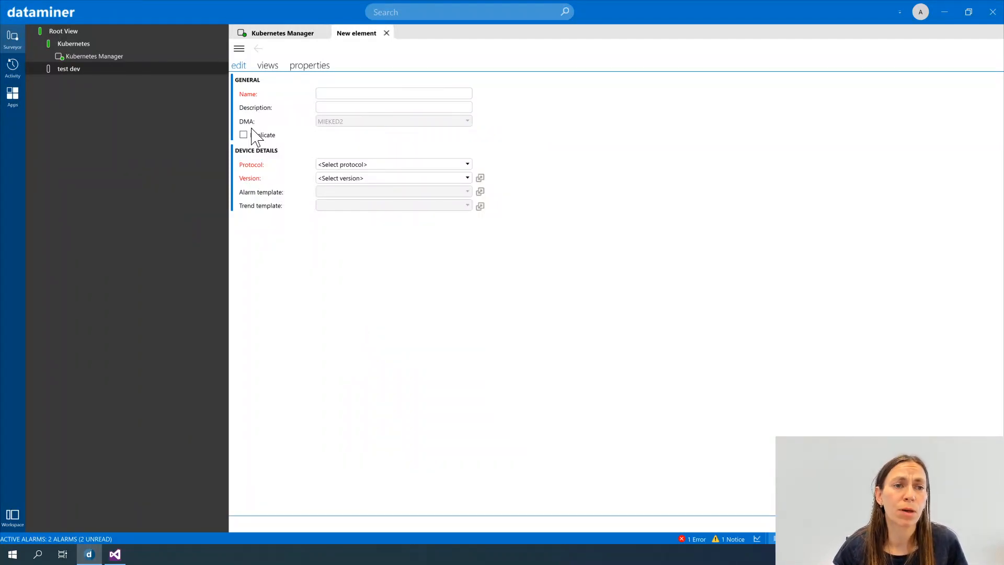
left_click(334, 94)
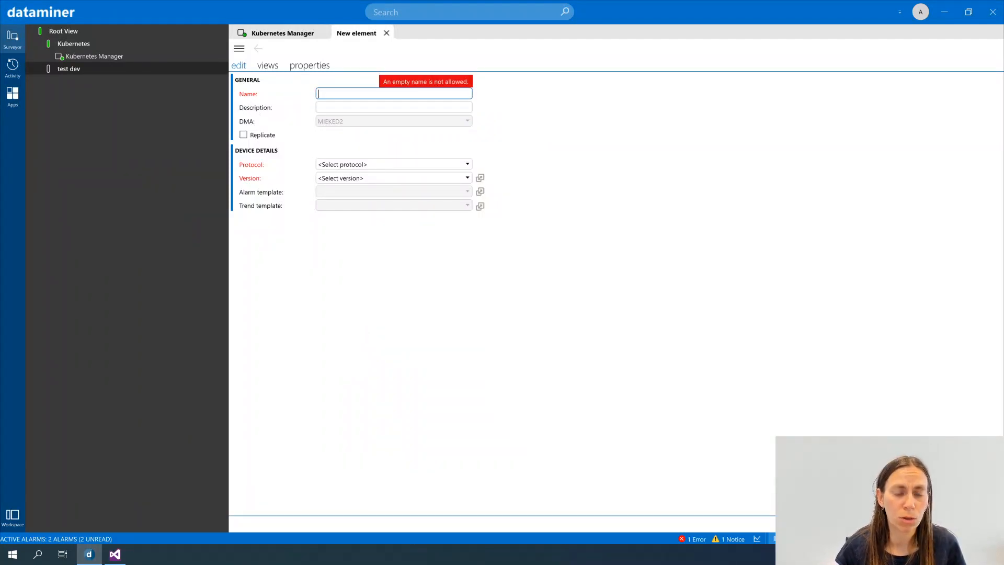
type("test")
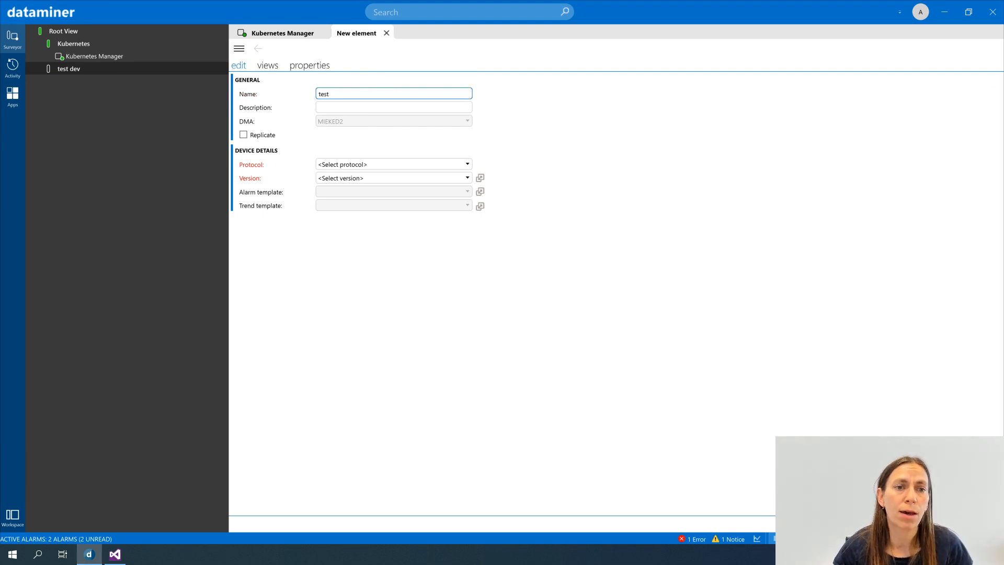
Step: Assign the Kubernetes Manager protocol, version 1.2.1.2, to the new element
left_click(377, 165)
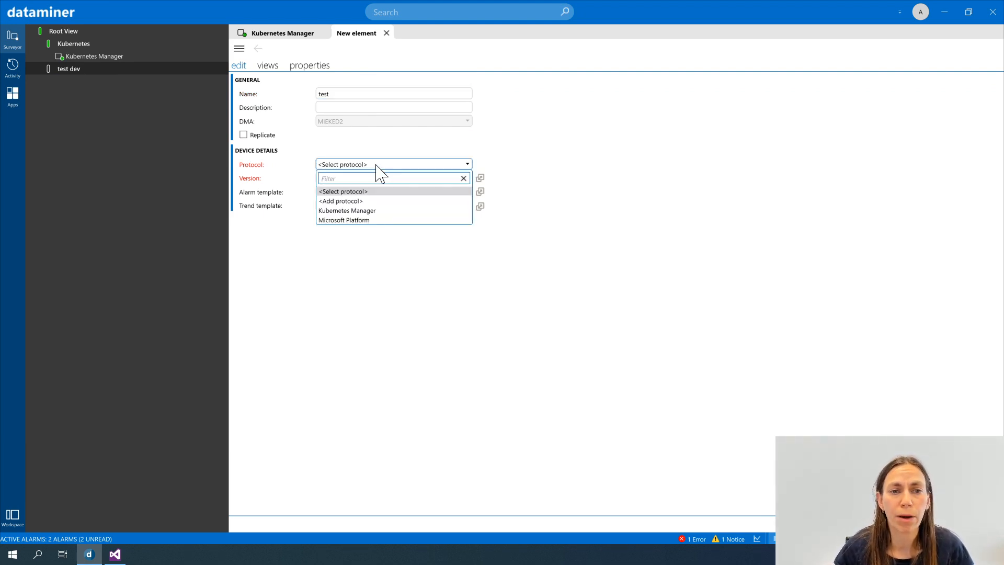
left_click(373, 213)
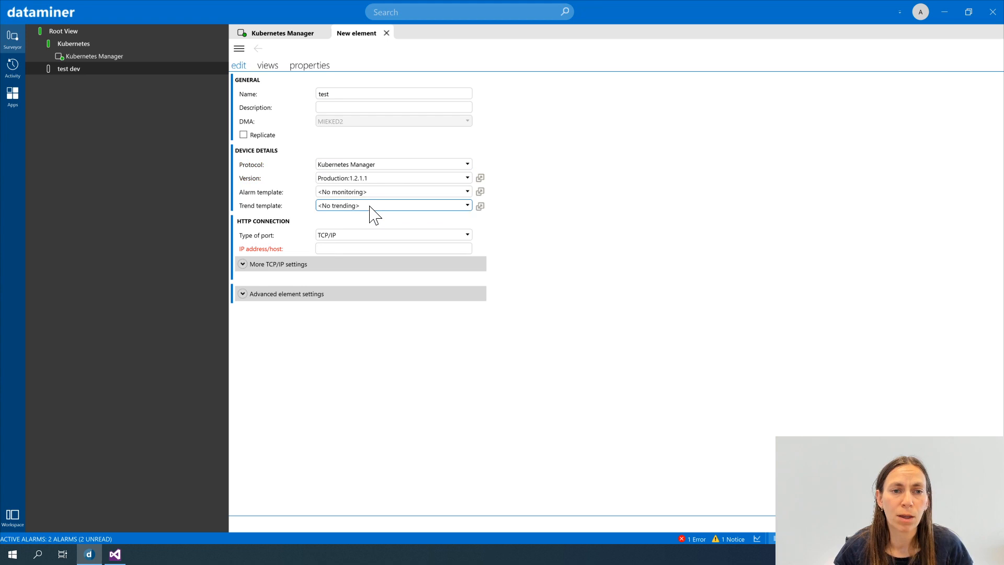
left_click(386, 181)
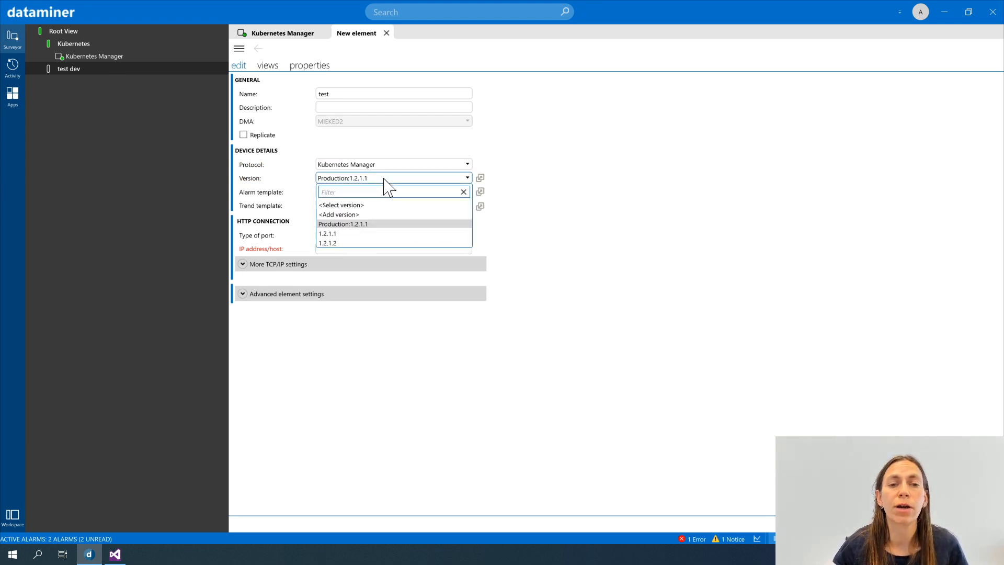
left_click(335, 243)
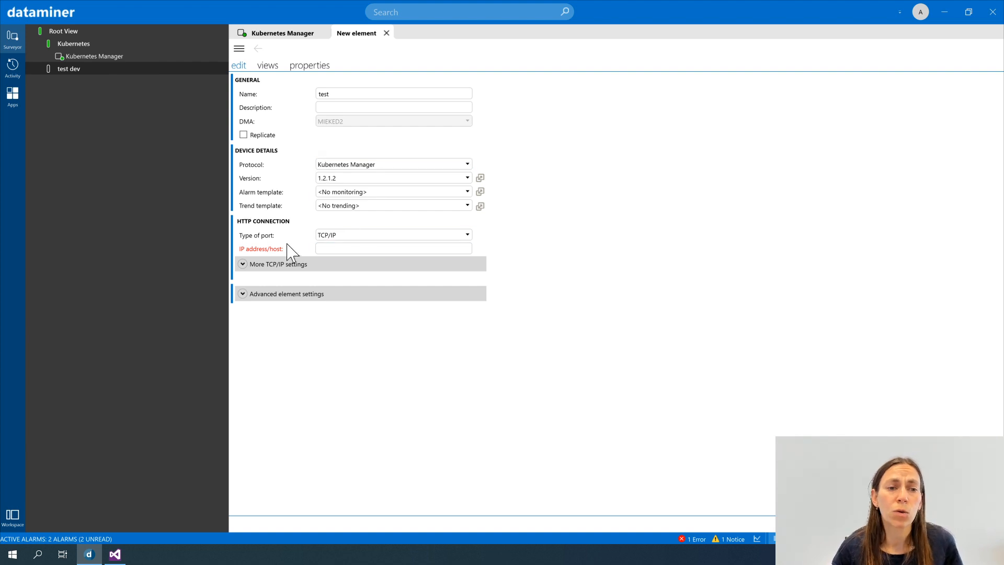
left_click(243, 265)
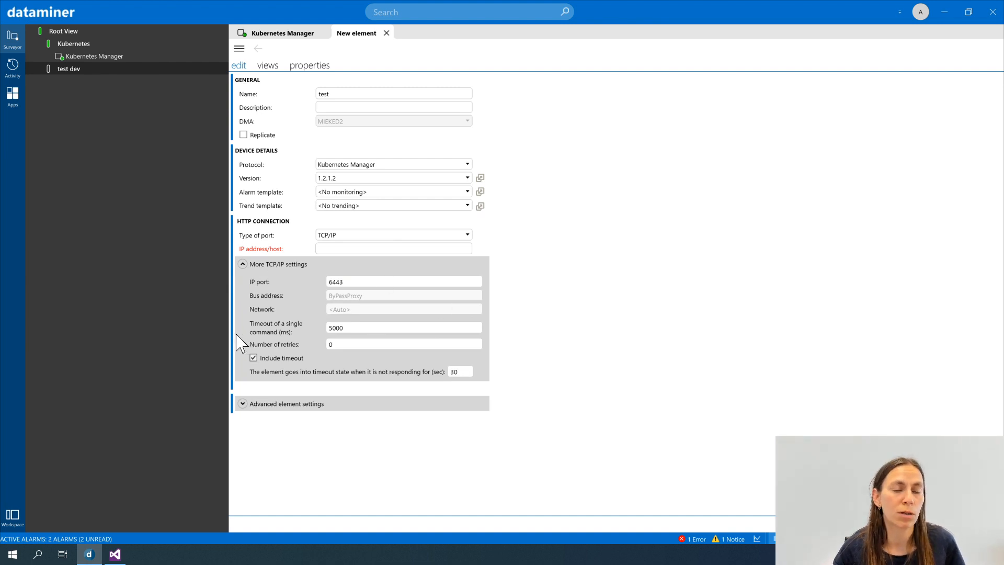
left_click(334, 247)
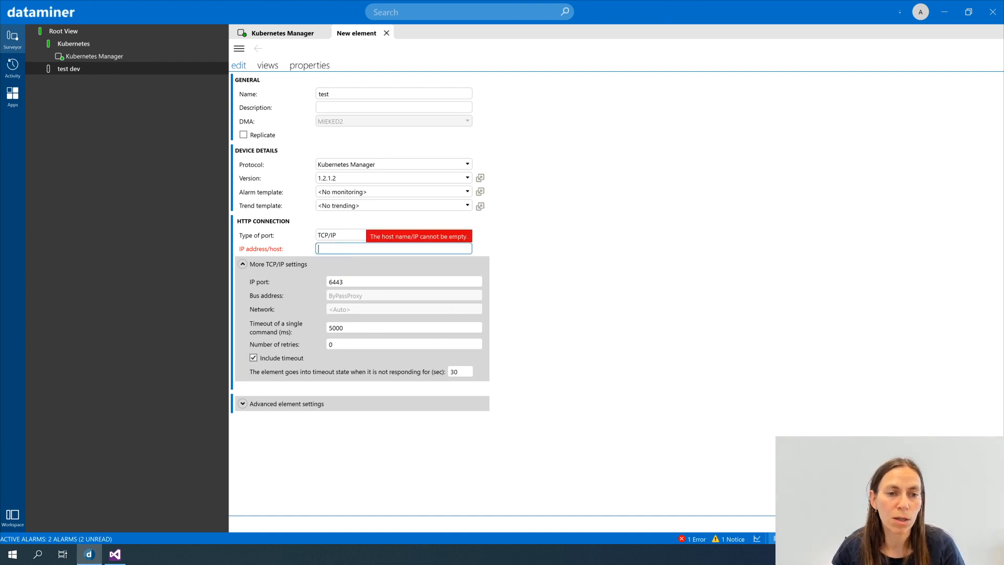
type("https://10.11.6.37")
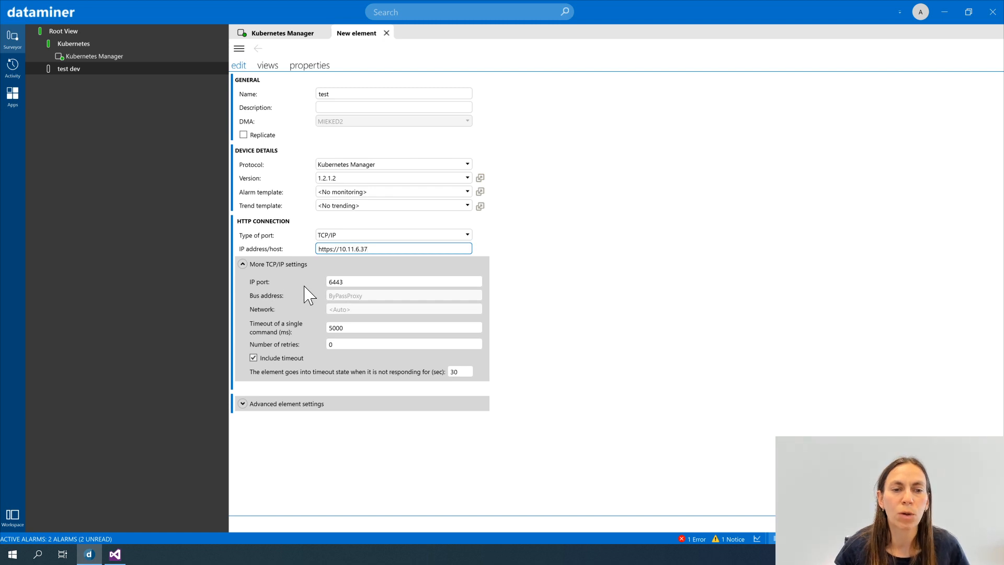
left_click_drag(344, 281, 320, 291)
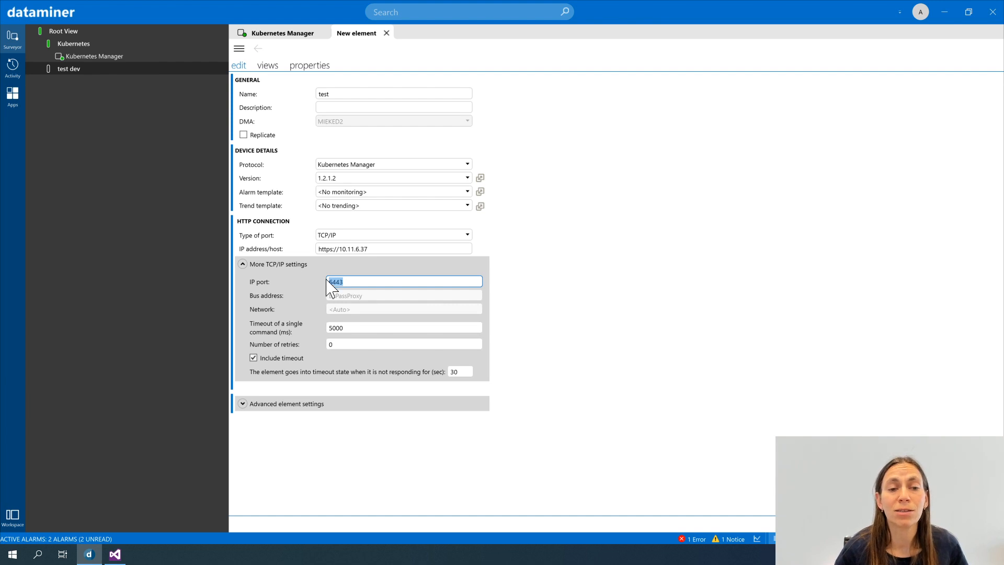
left_click(396, 283)
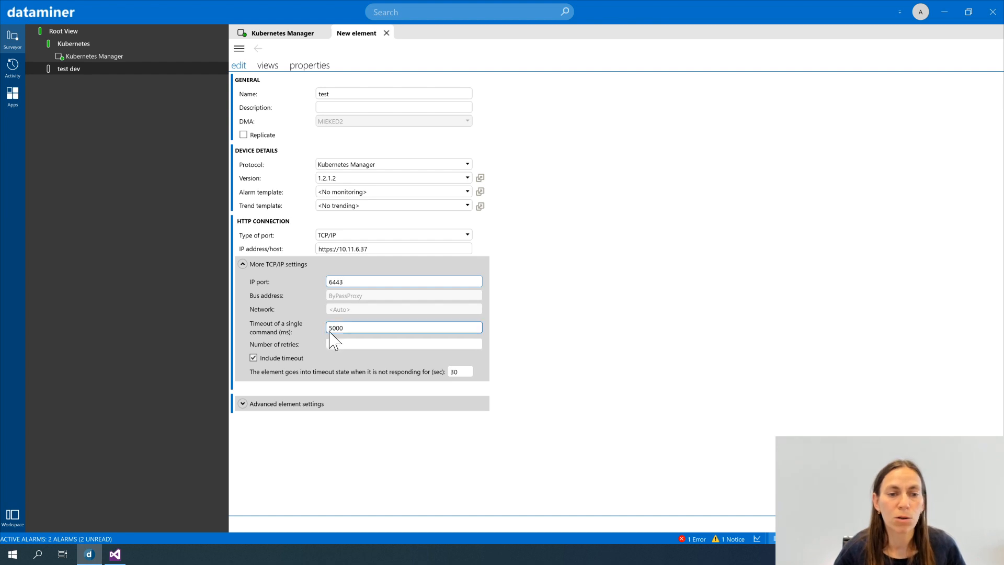
key("Tab")
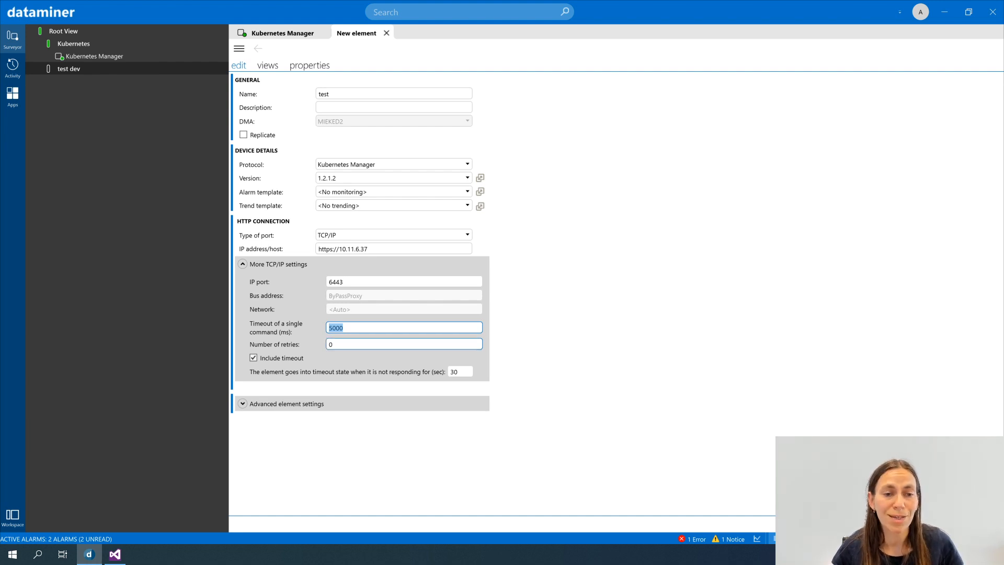
left_click(329, 345)
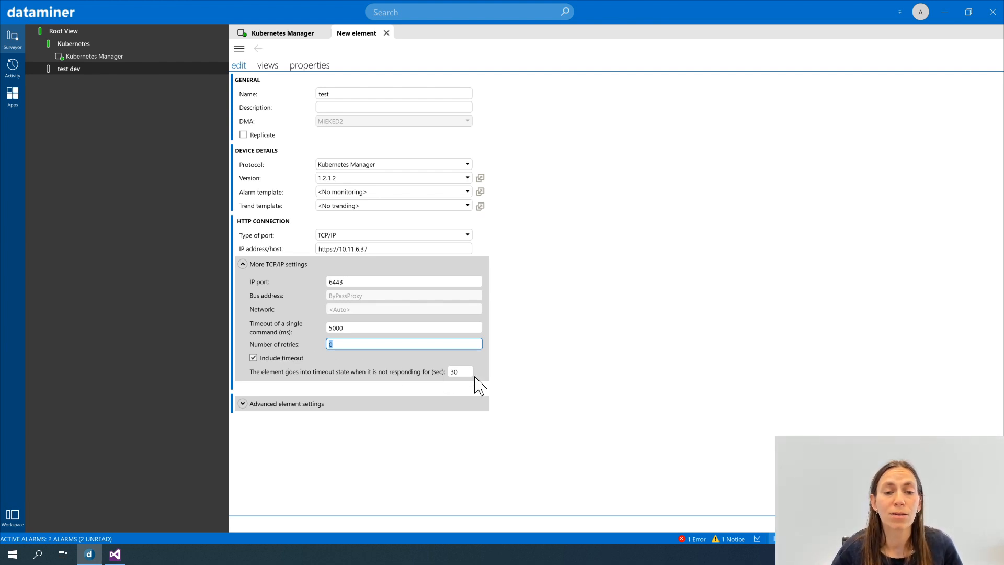
key("Tab")
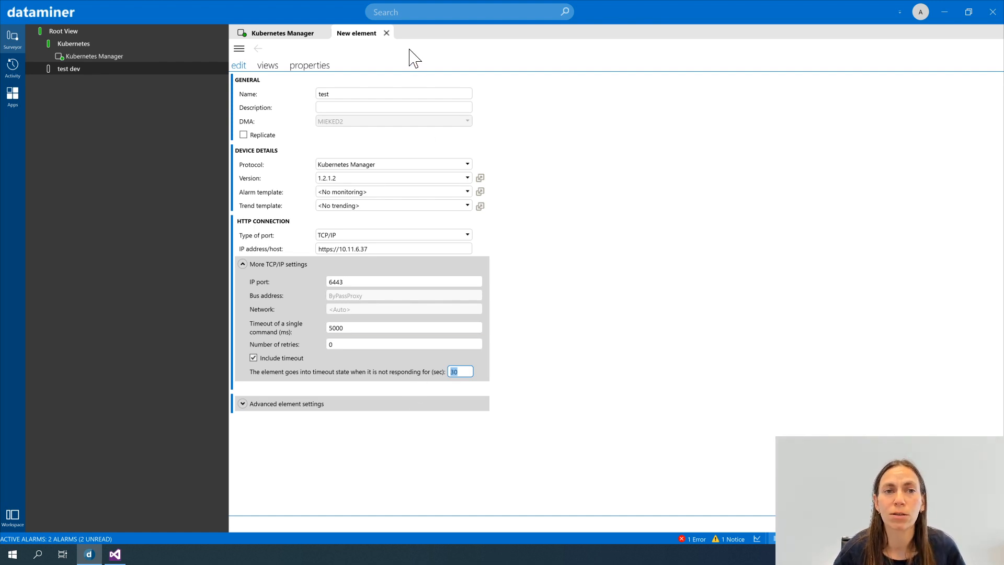
Step: Undock and narrow the new element card, and create the element
right_click(360, 37)
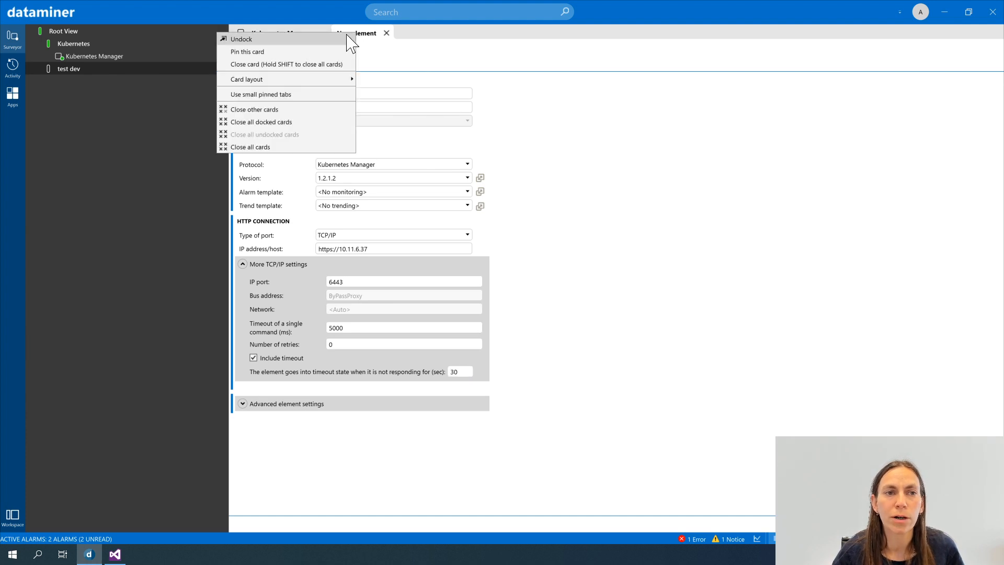
left_click(340, 34)
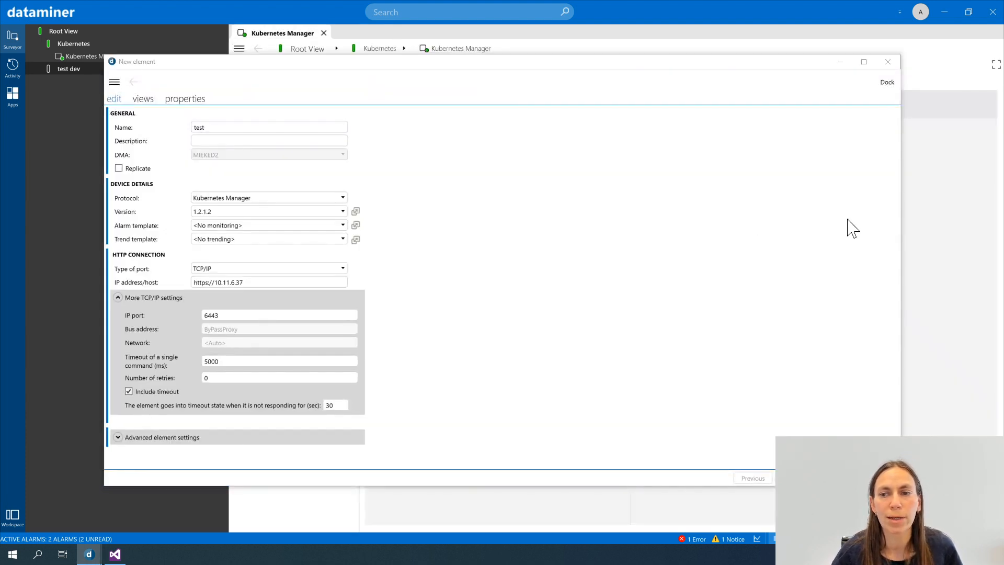
left_click_drag(902, 217, 503, 217)
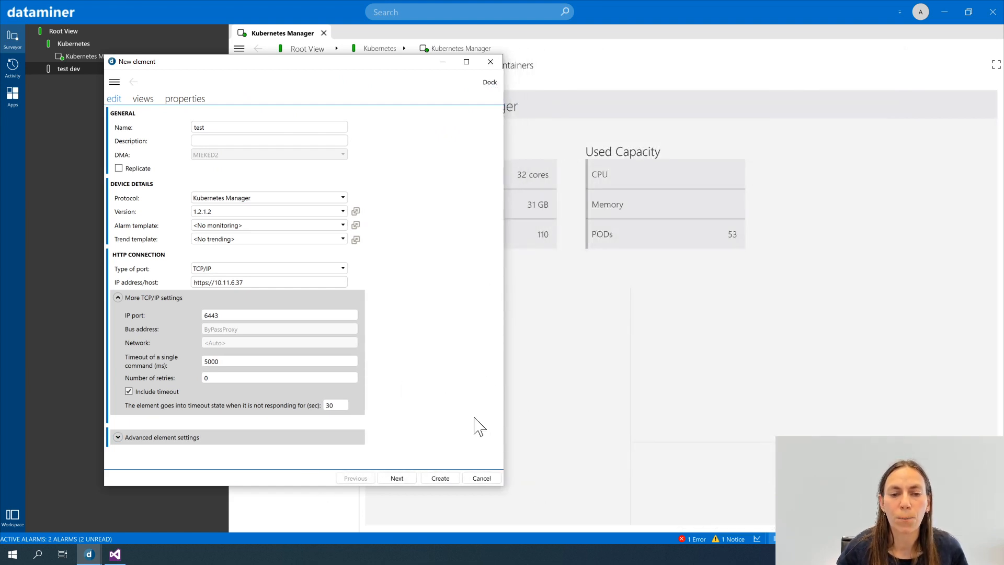
left_click(440, 479)
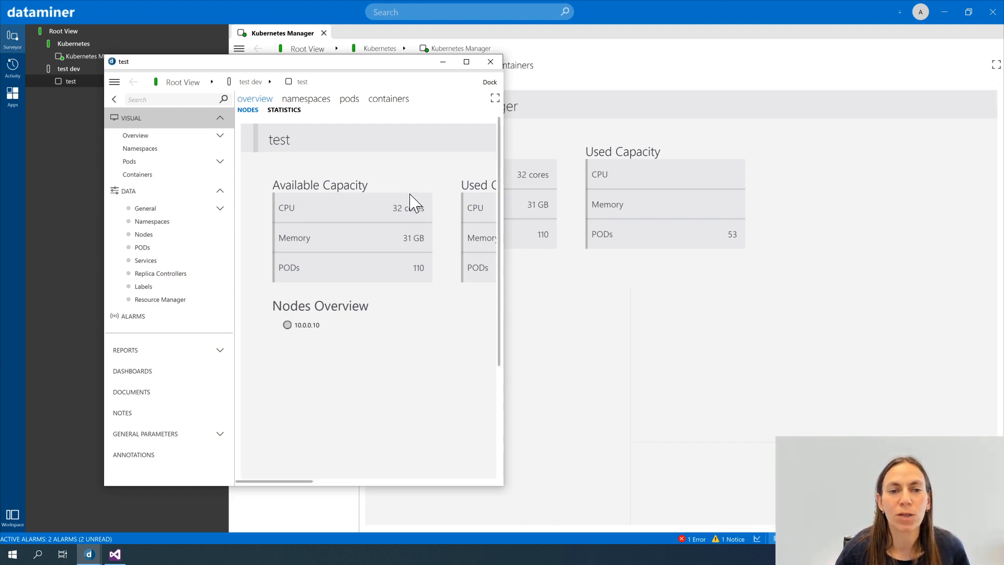
Step: View the General data page of the "test" element in a widened card
left_click(152, 209)
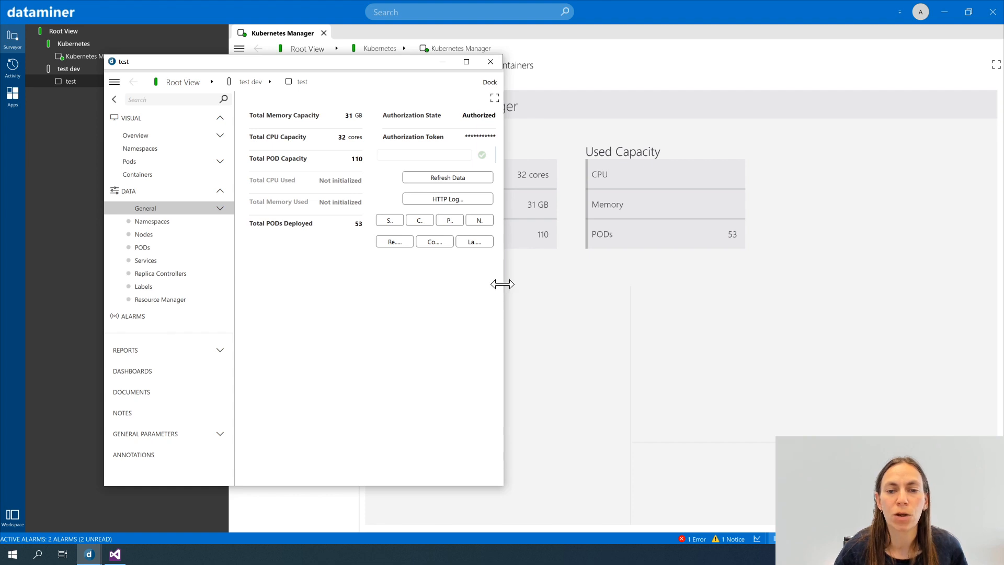
left_click_drag(502, 283, 735, 291)
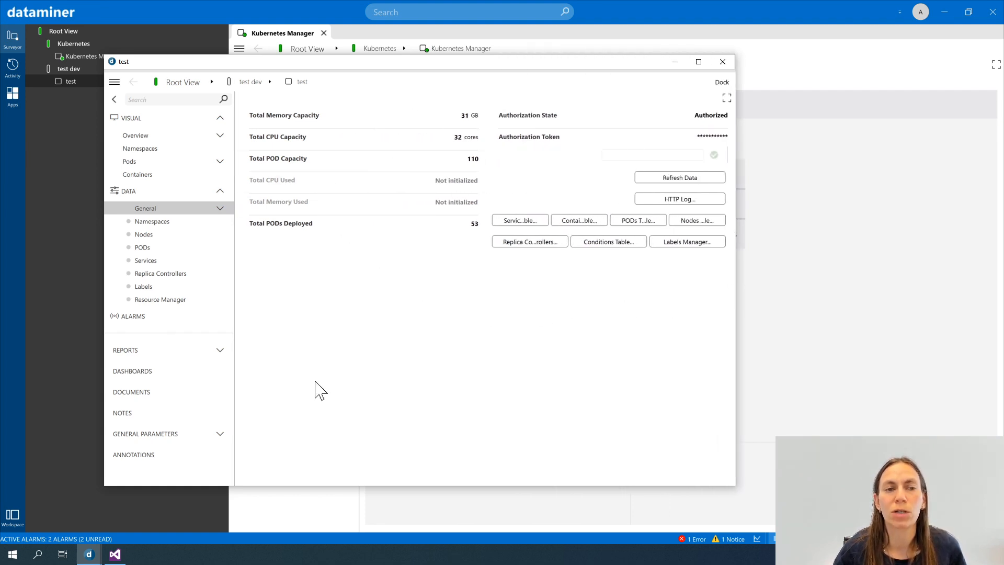